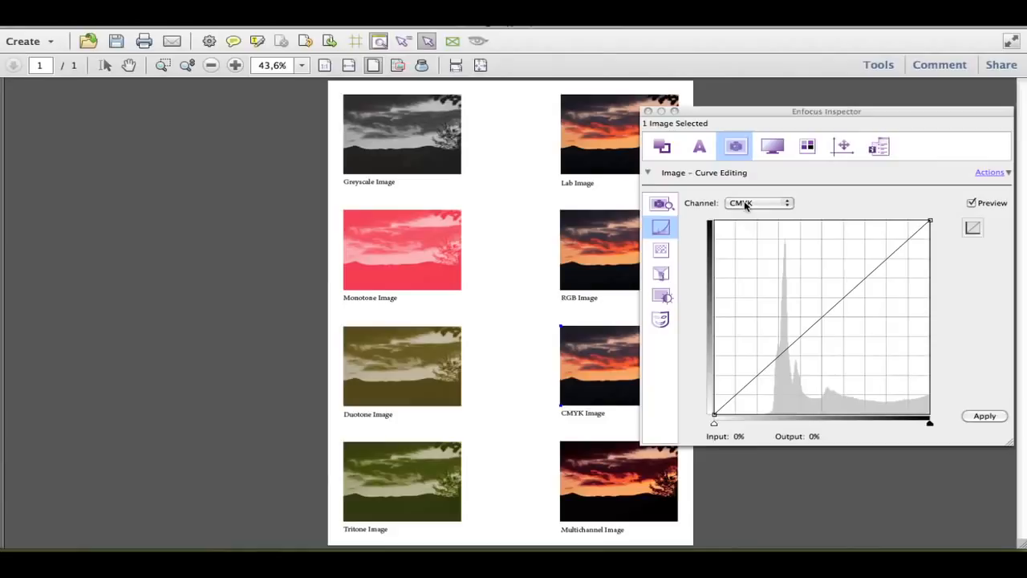
Step: Add a point to the Magenta curve of the CMYK image and raise it to about input 36, output 63
click(744, 204)
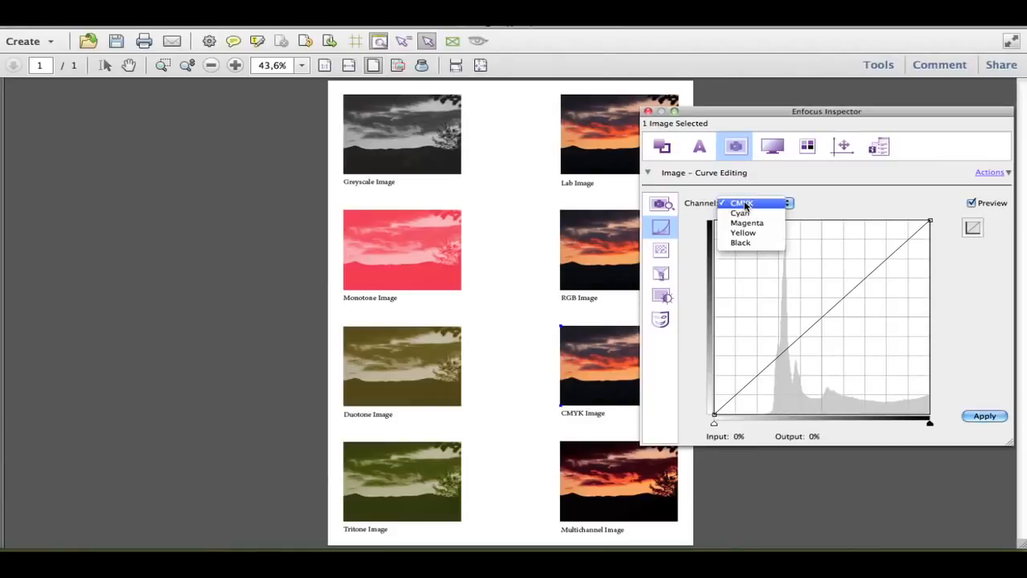
click(747, 223)
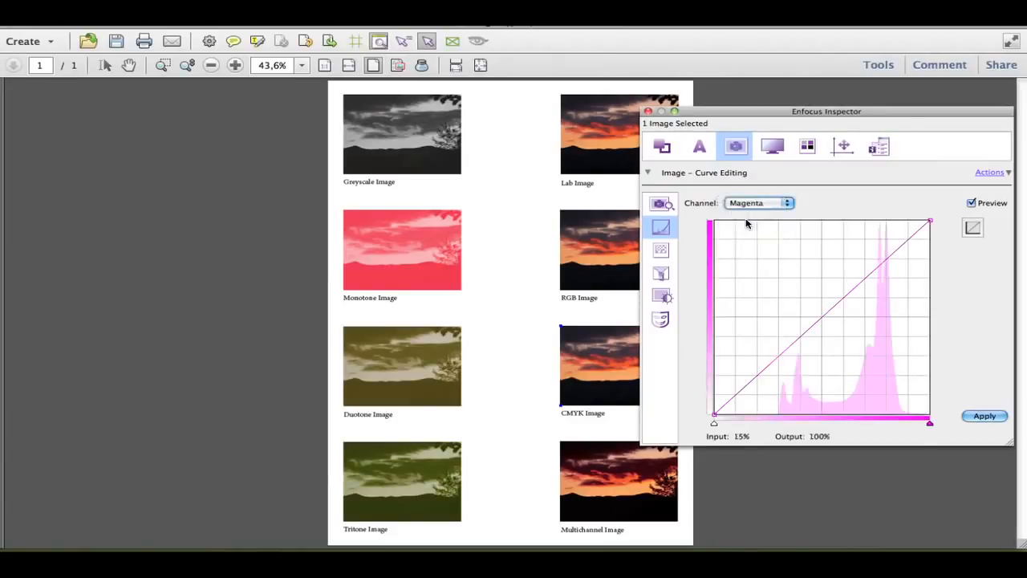
click(820, 318)
drag(820, 318, 792, 295)
Step: Set the Magenta curve point to input 50 and output 65, and raise a second point lower on the curve
double_click(747, 436)
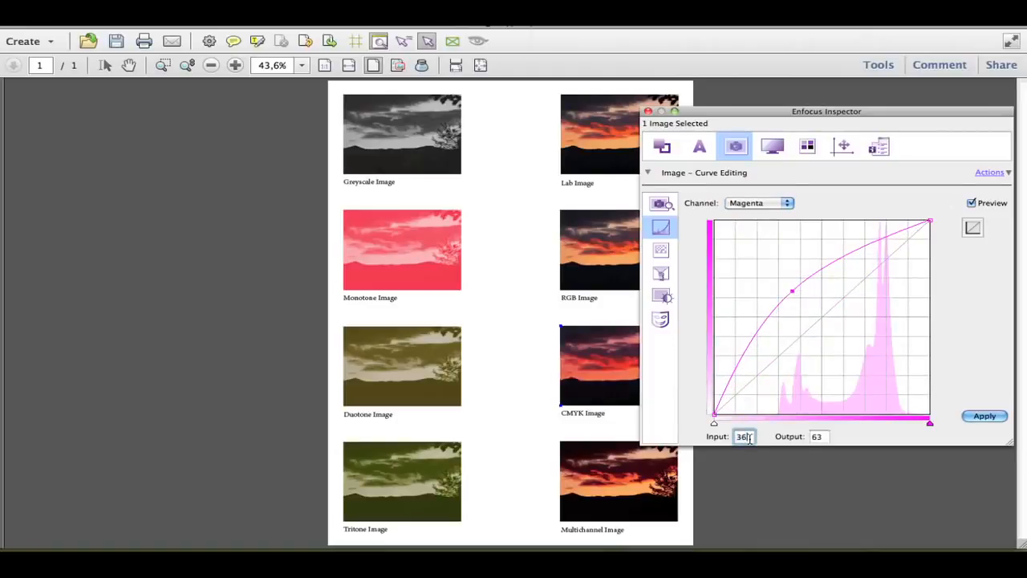
text(50)
key(Tab)
text(65)
key(Tab)
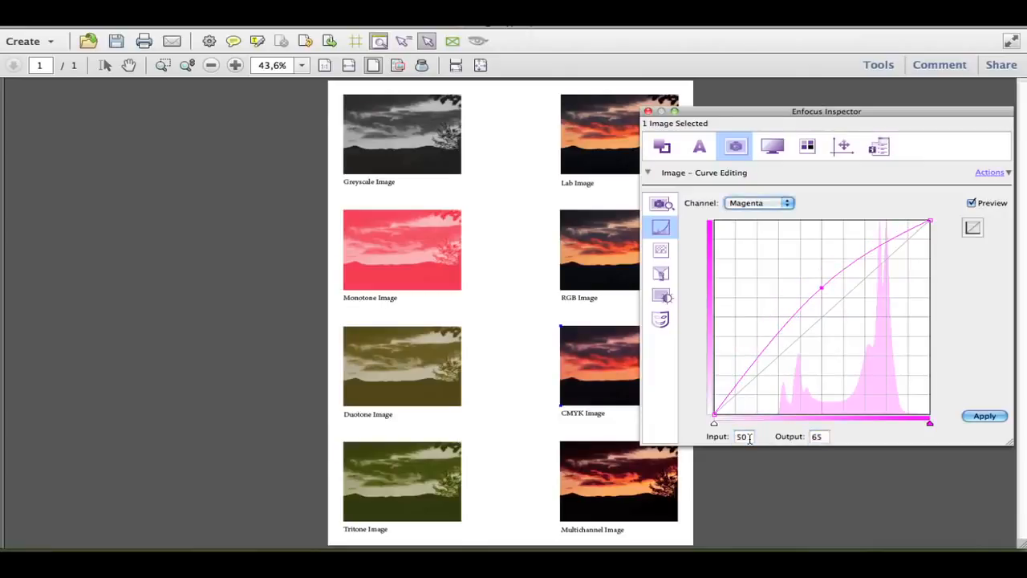
click(769, 342)
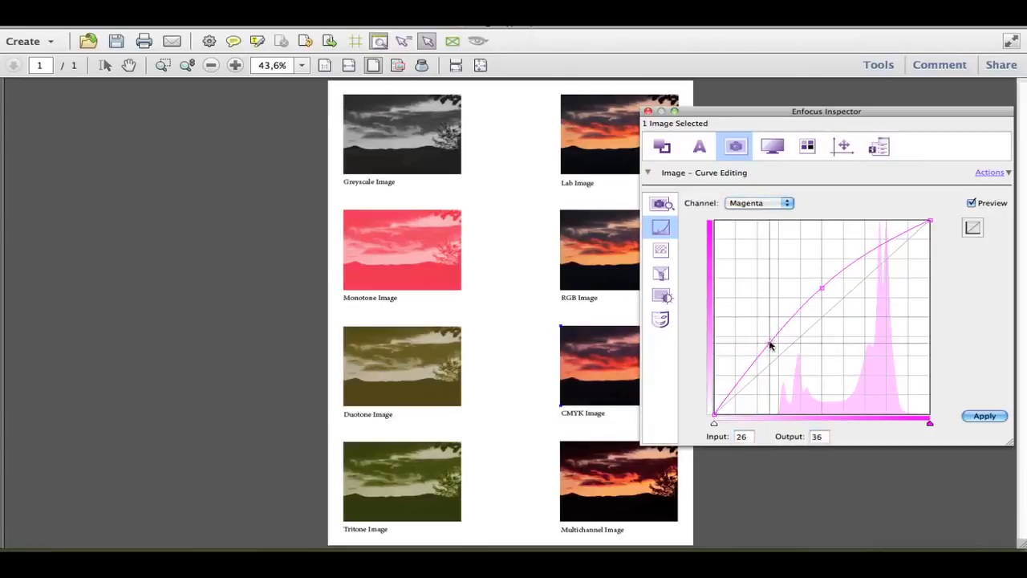
drag(769, 344, 786, 311)
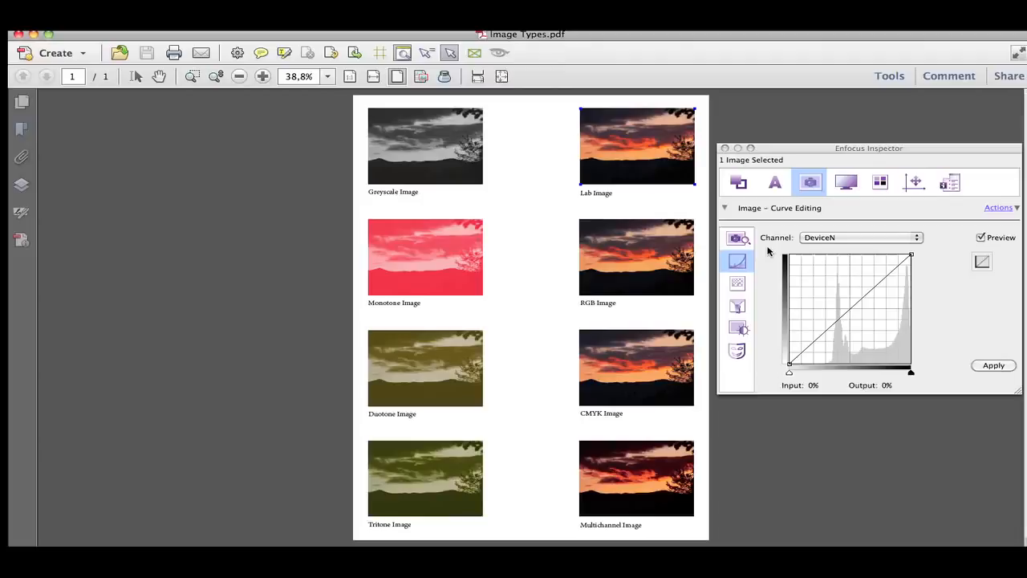
Step: Check which individual channels the selected DeviceN image offers for curve editing
click(837, 240)
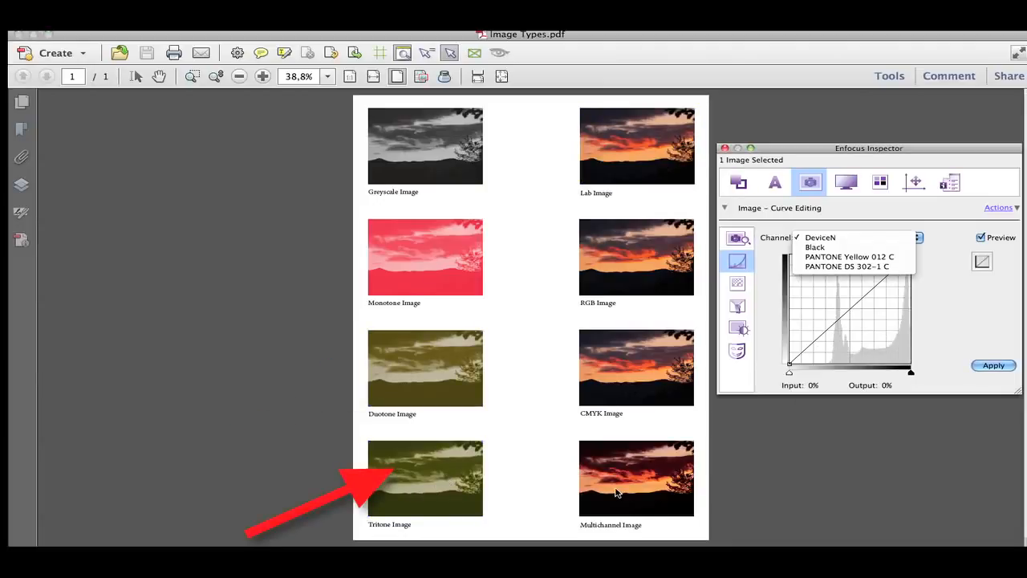
click(883, 239)
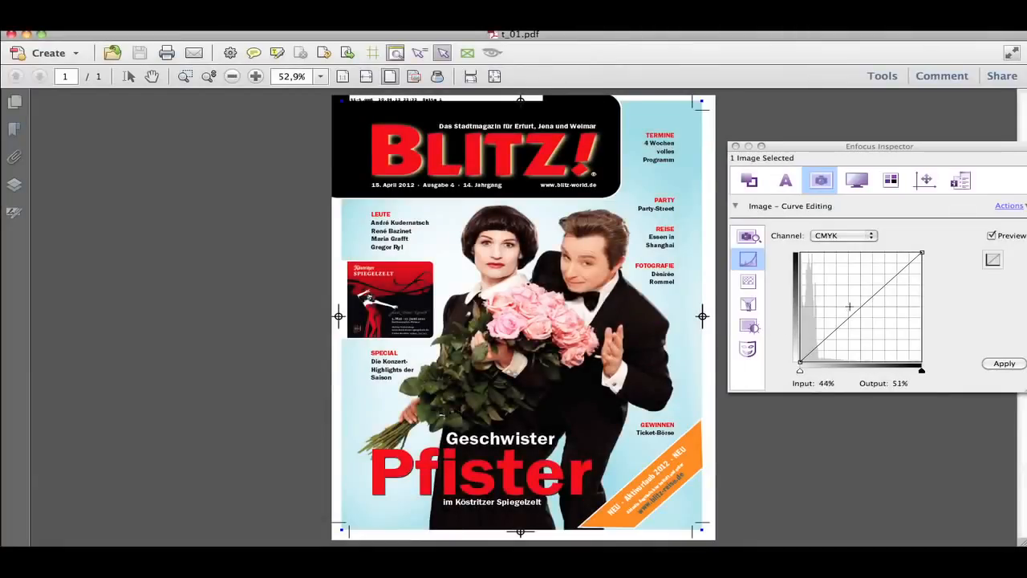
Step: Try raising the cover image's CMYK curve to about input 36, output 62, inspect the Pfister title area, and reset the curve
drag(848, 318, 843, 297)
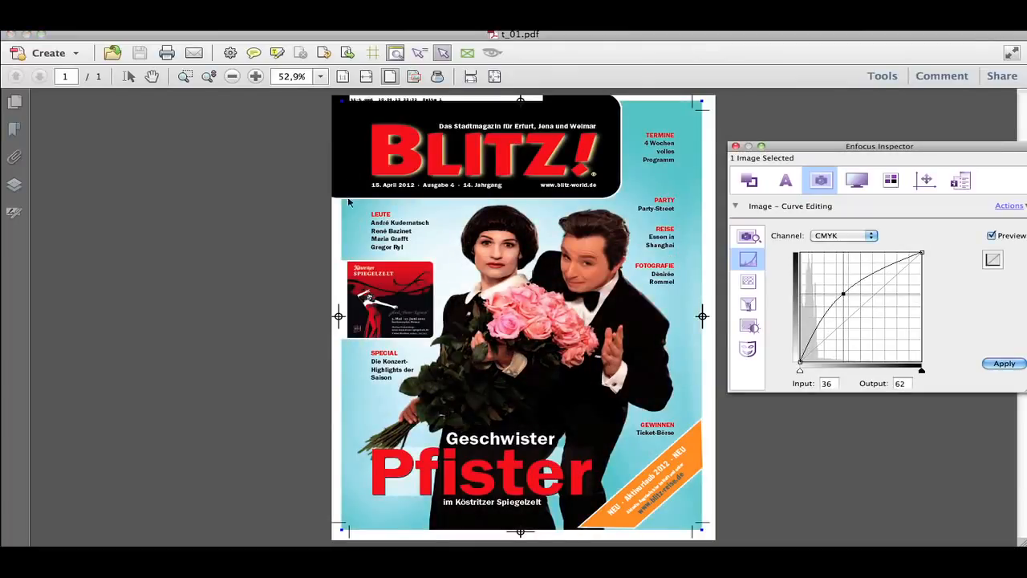
click(184, 76)
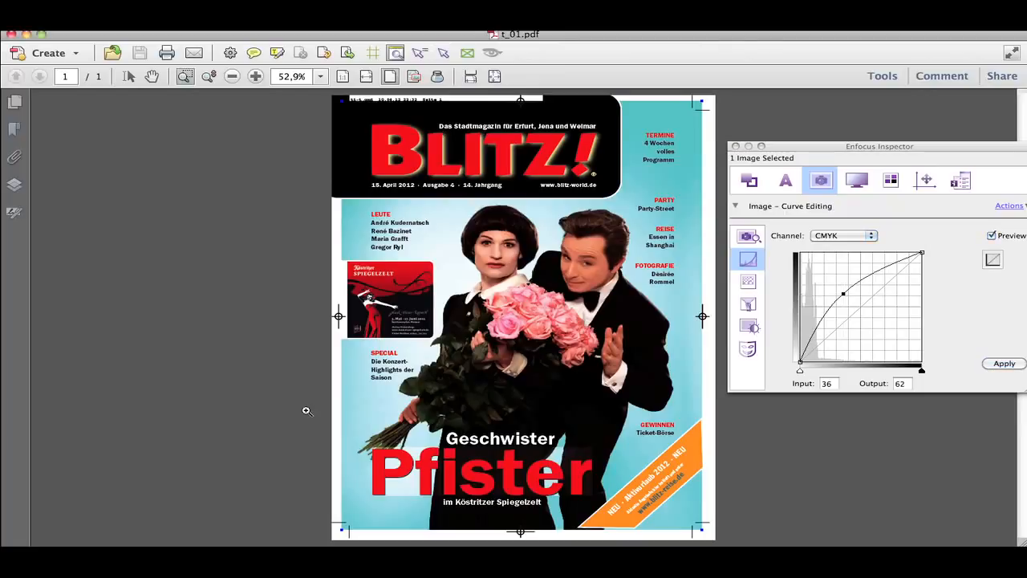
drag(313, 422, 727, 515)
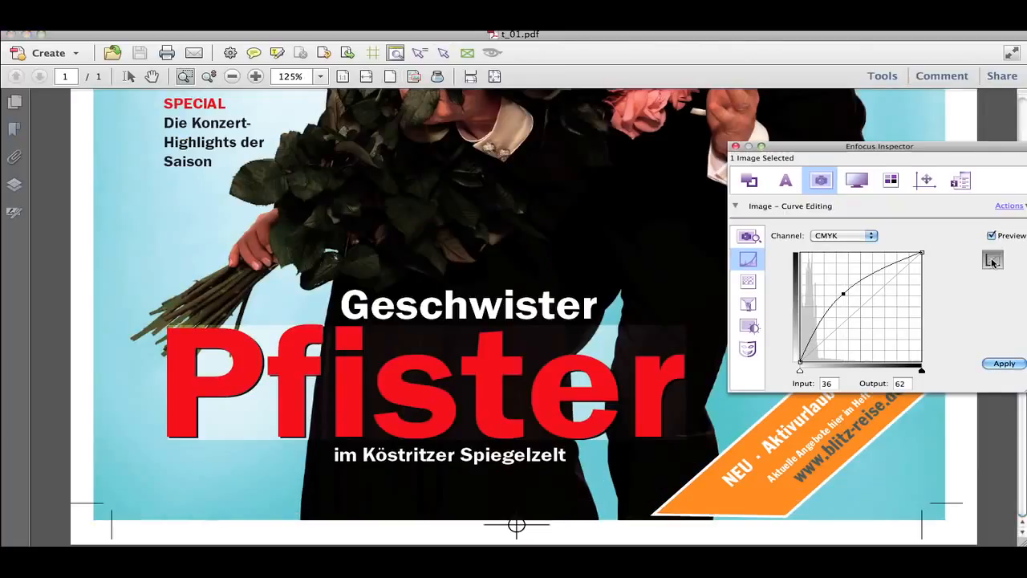
click(992, 260)
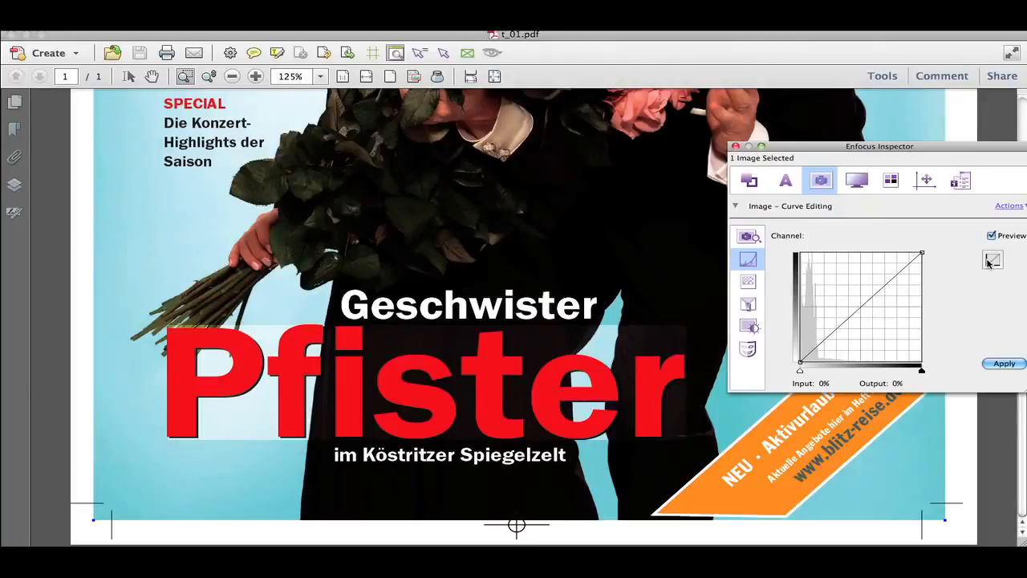
Step: Examine the image outlines around the Pfister title in wireframe and return to the normal display
click(472, 57)
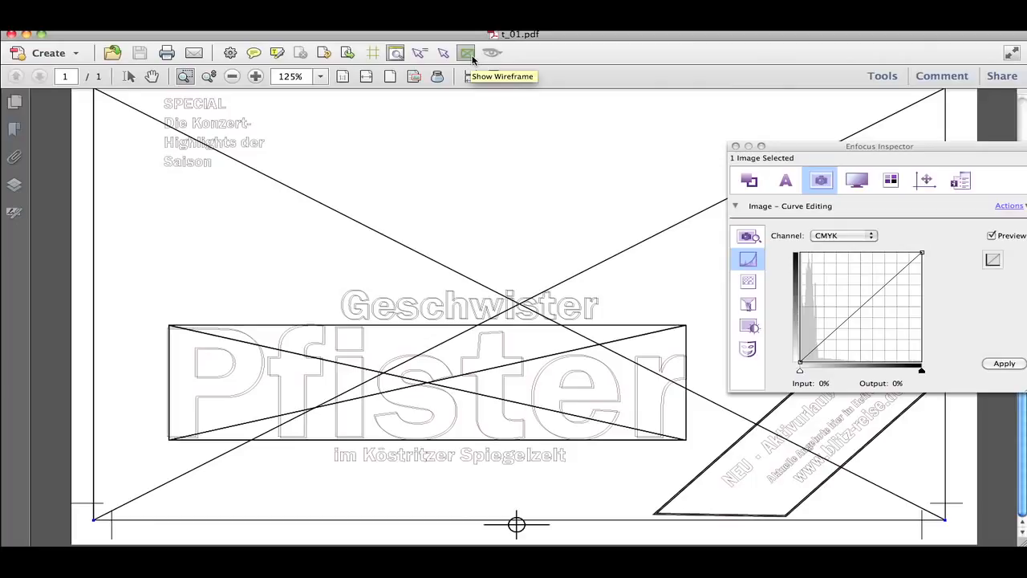
click(472, 58)
Step: Select the objects around the Pfister title together with the background image and raise their CMYK curve
click(443, 53)
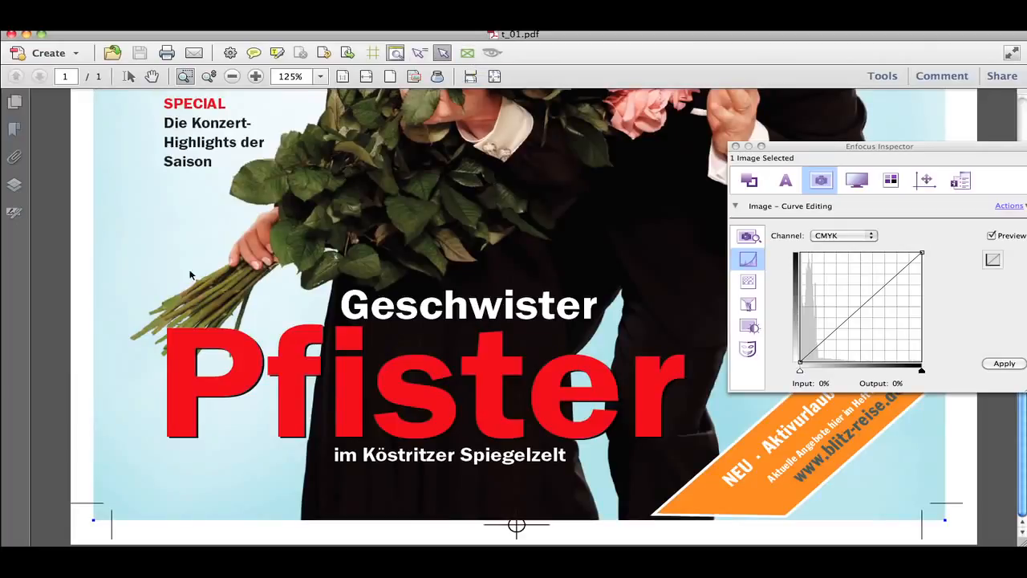
drag(85, 293, 788, 485)
drag(850, 299, 840, 294)
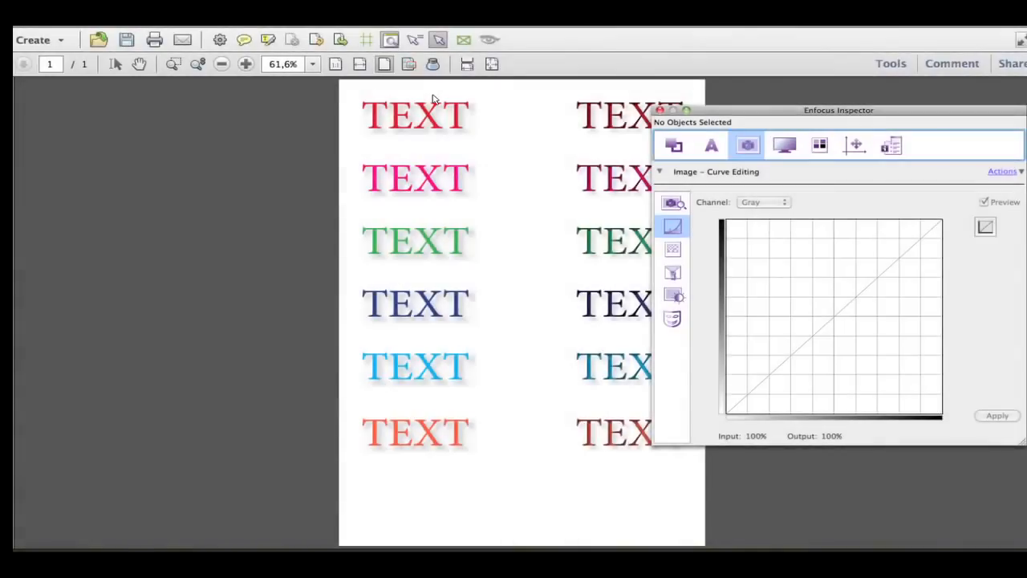
Step: Select the six text lines with shadow images in the first column and apply a Gray curve point at about input 38, output 63
drag(433, 95, 506, 493)
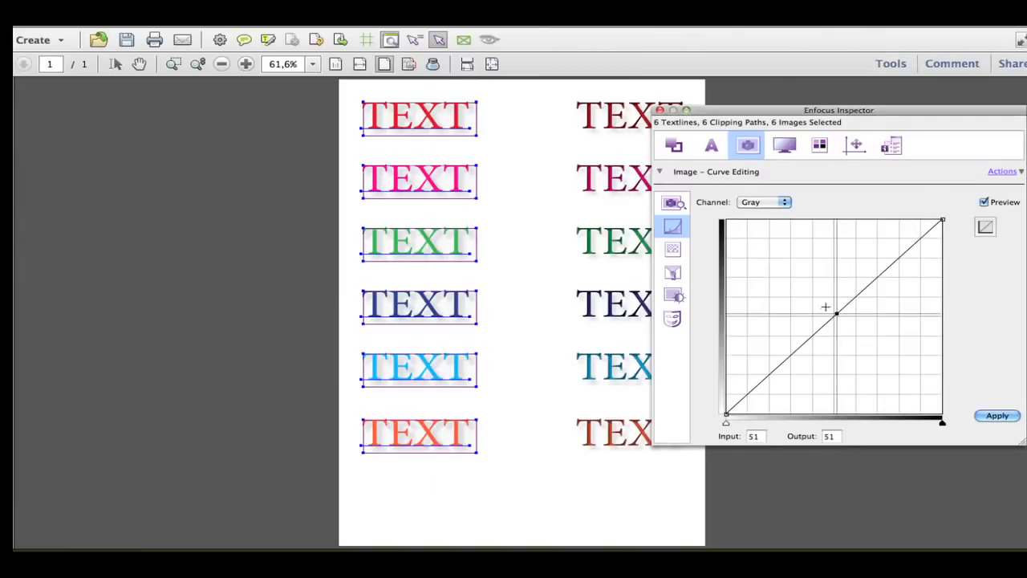
drag(826, 308, 808, 290)
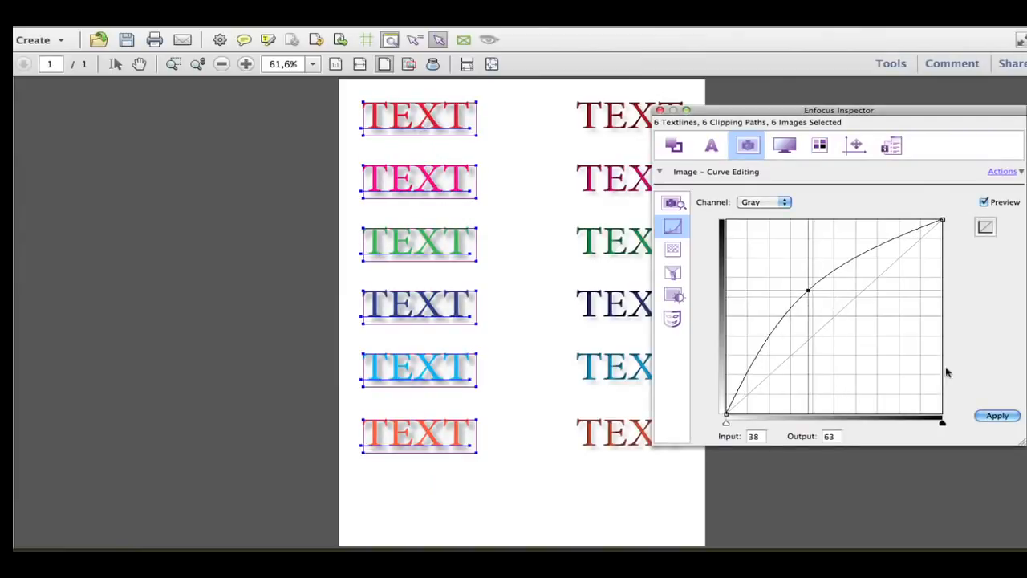
click(996, 415)
click(540, 158)
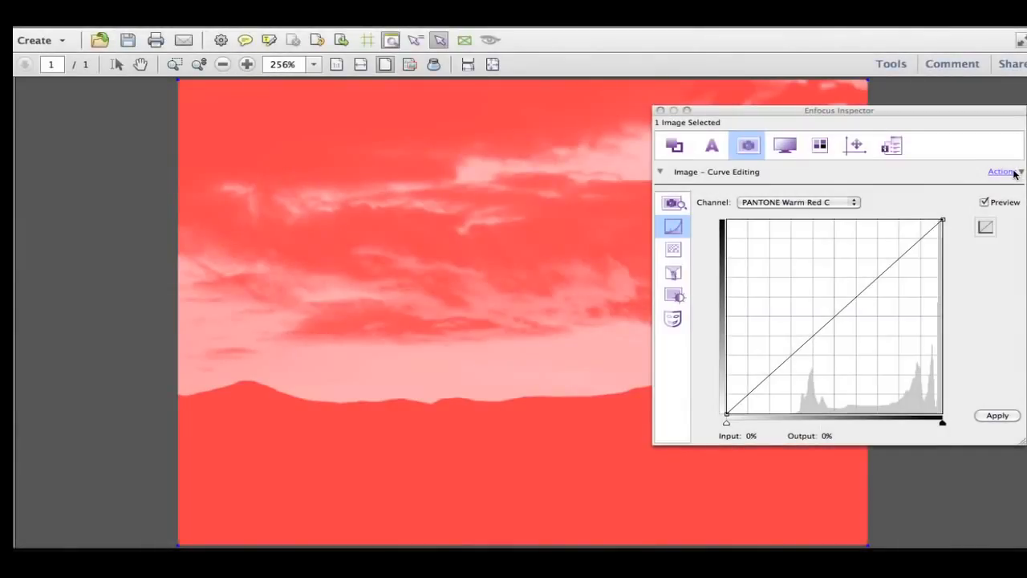
Step: Try converting the PANTONE Warm Red C image to gray using the preferences, and undo the conversion
click(1015, 173)
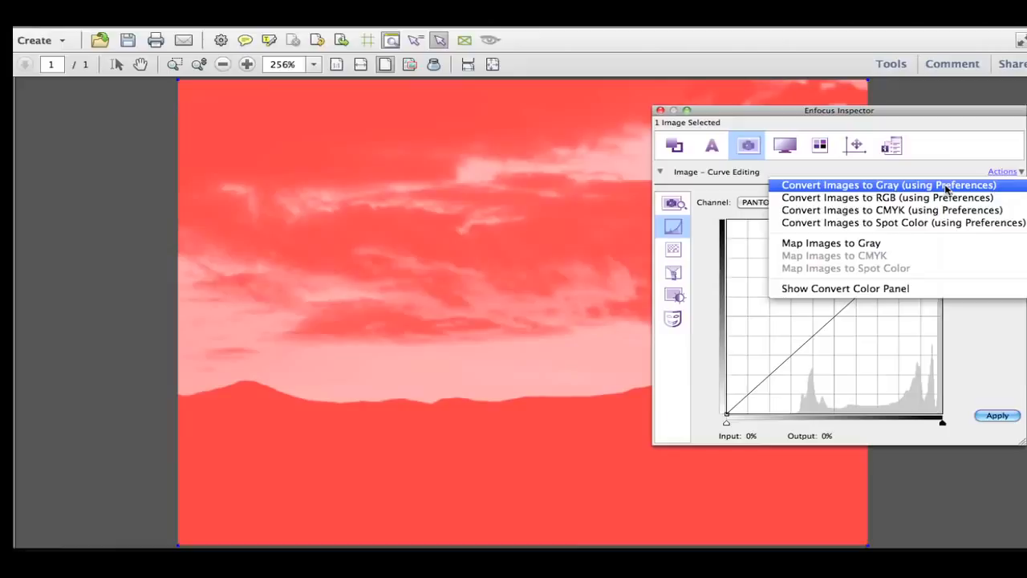
click(947, 187)
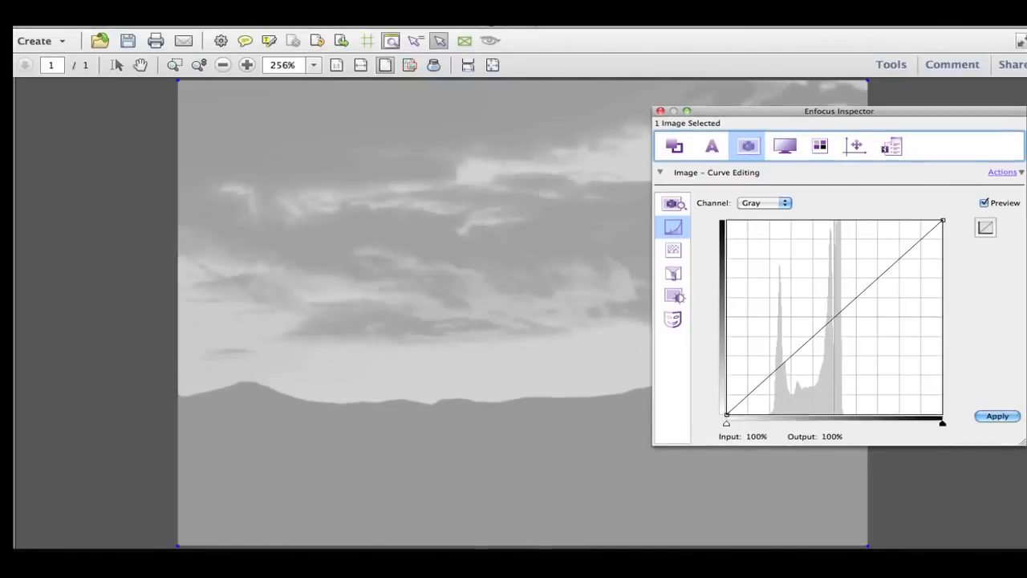
click(128, 26)
click(130, 30)
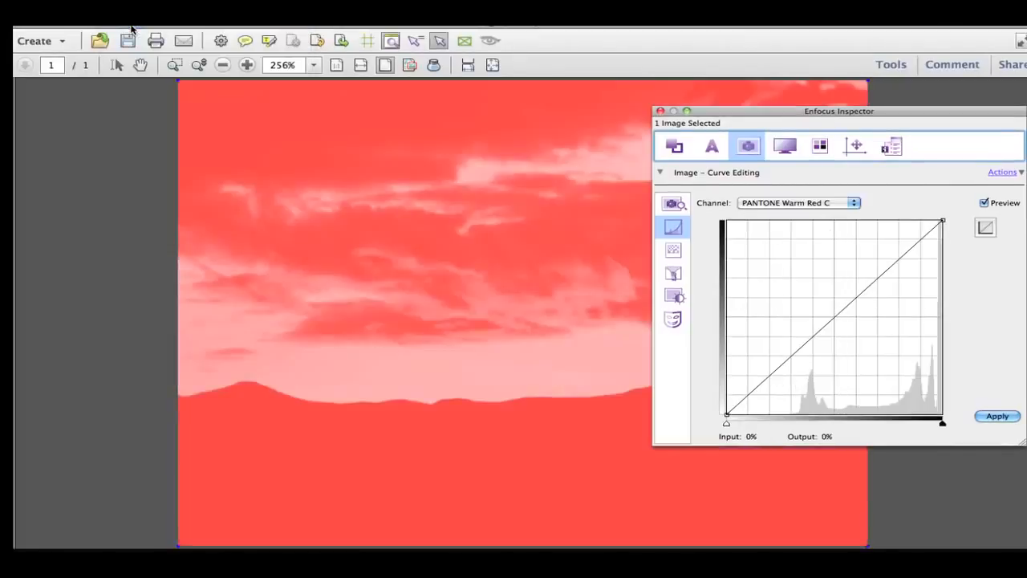
Step: Map the PANTONE Warm Red C image to Gray
click(1001, 172)
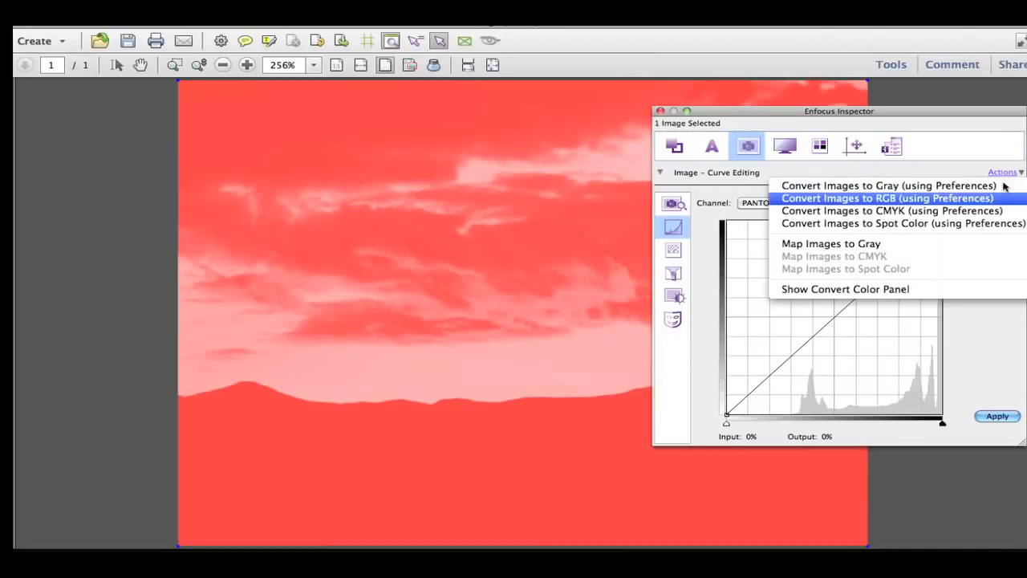
click(889, 248)
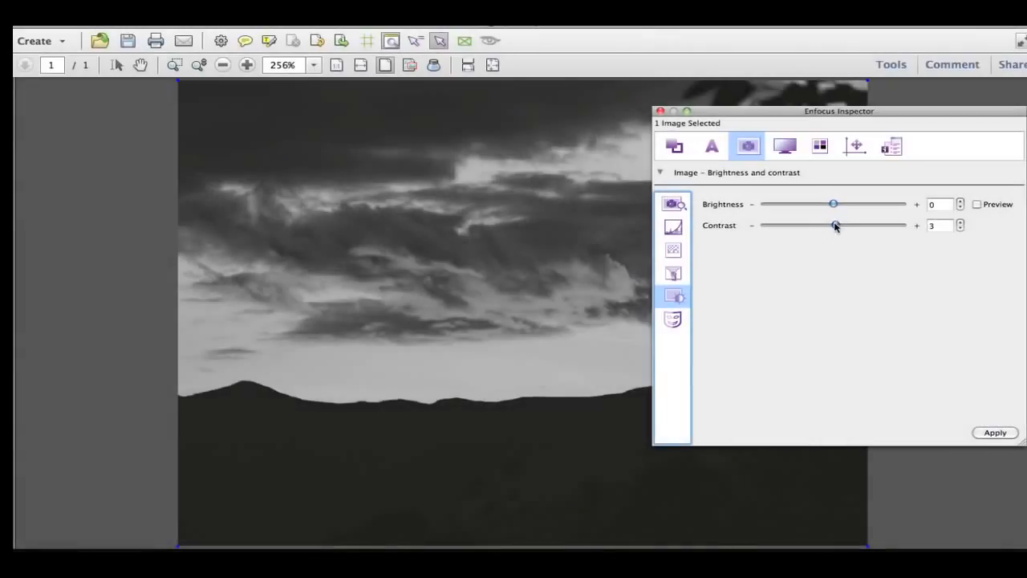
Step: Set the gray image's contrast to 100 with the preview turned on, and adjust the brightness
drag(832, 225, 901, 228)
click(977, 203)
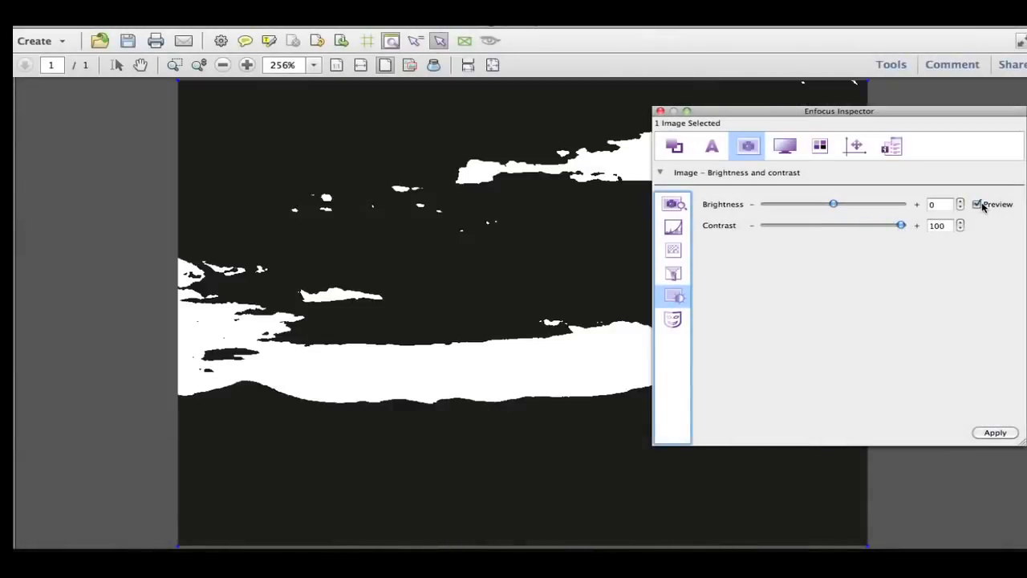
drag(901, 228, 877, 206)
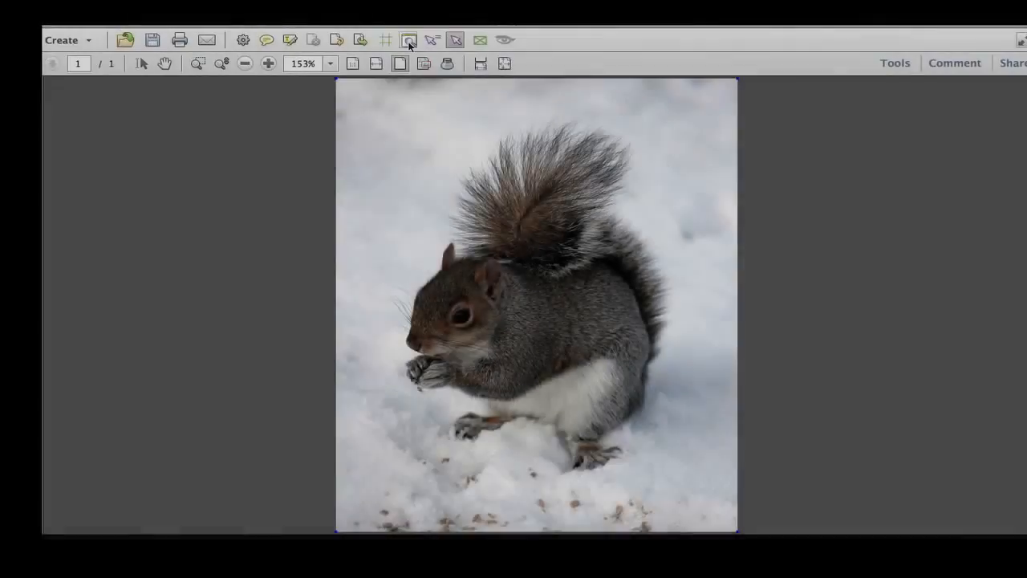
Step: Show the Inspector's unsharp mask settings for the squirrel image and compare its tail with and without the sharpening preview
click(408, 40)
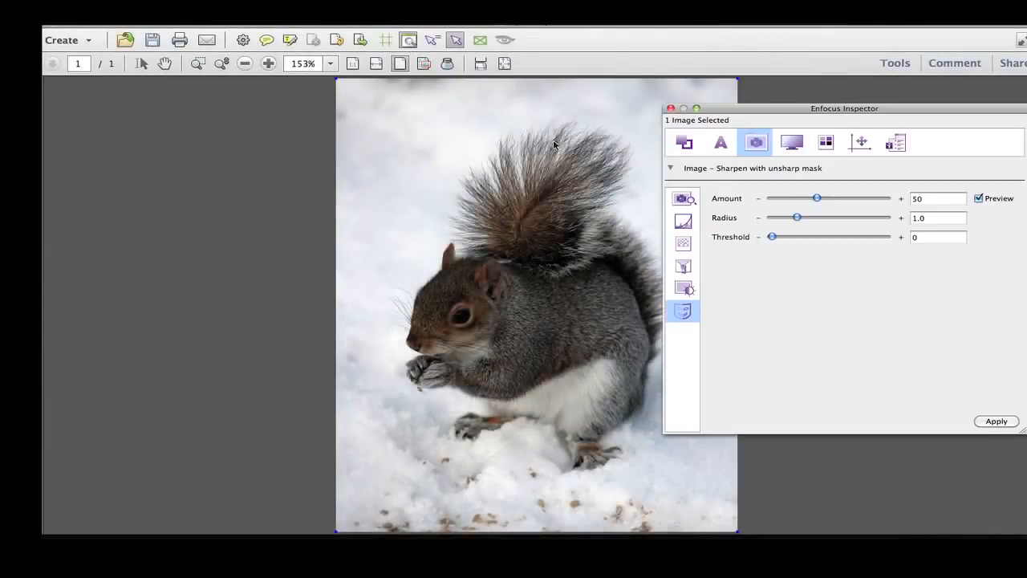
click(198, 64)
drag(440, 141, 654, 281)
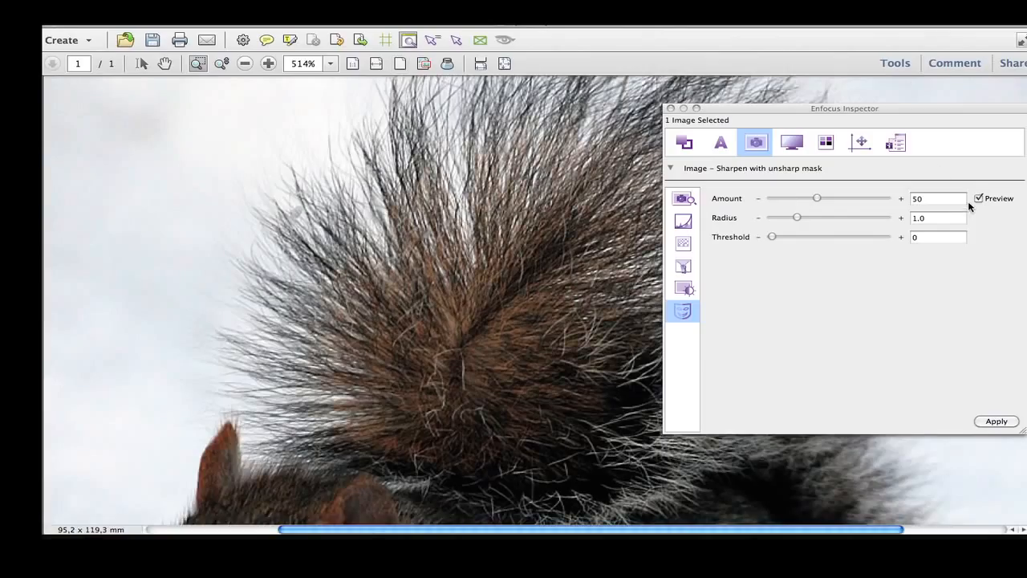
click(979, 199)
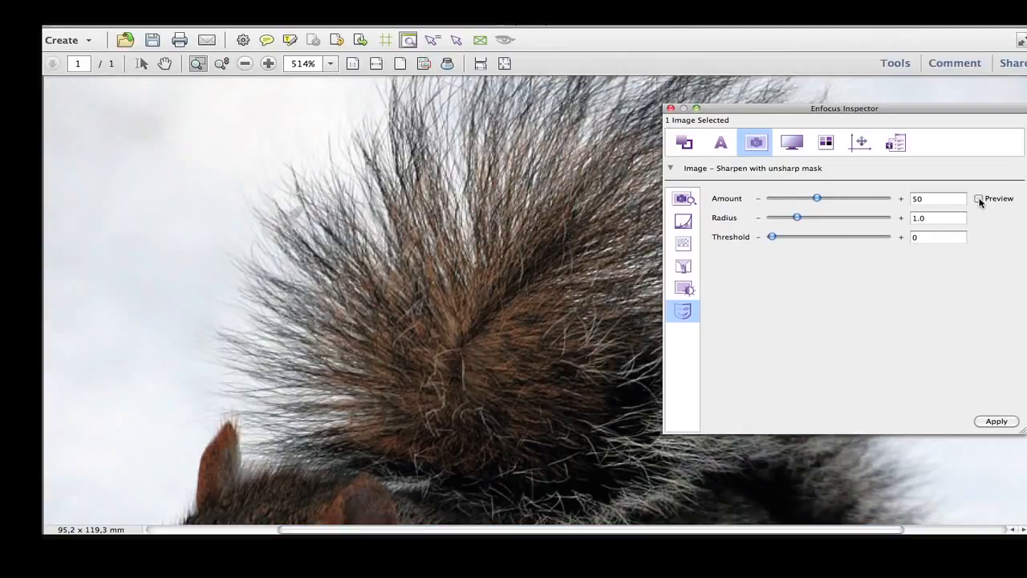
click(979, 199)
Step: Increase the unsharp mask amount to 180 and compare the squirrel's tail with the preview off and on
drag(817, 198, 846, 199)
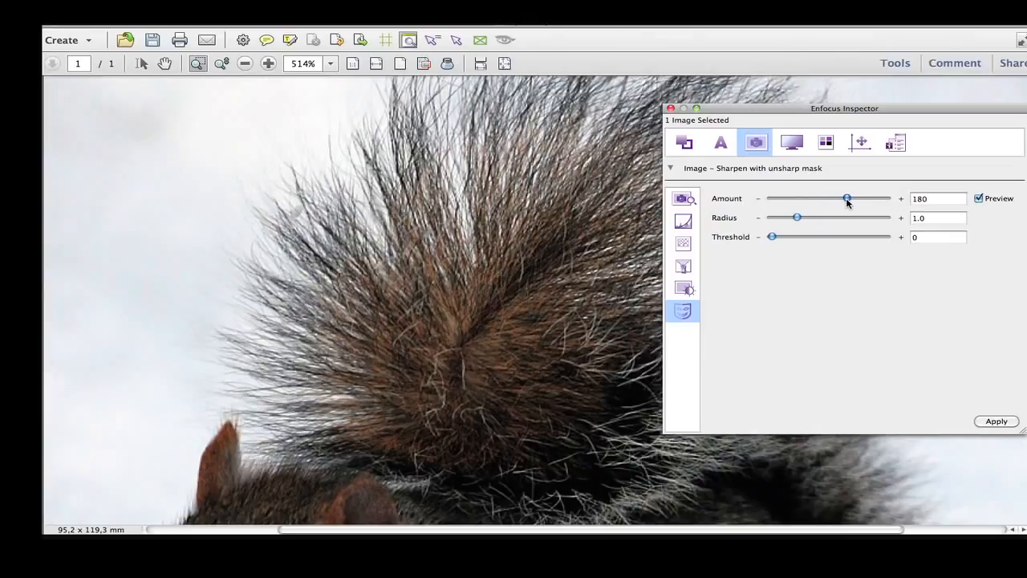
click(979, 199)
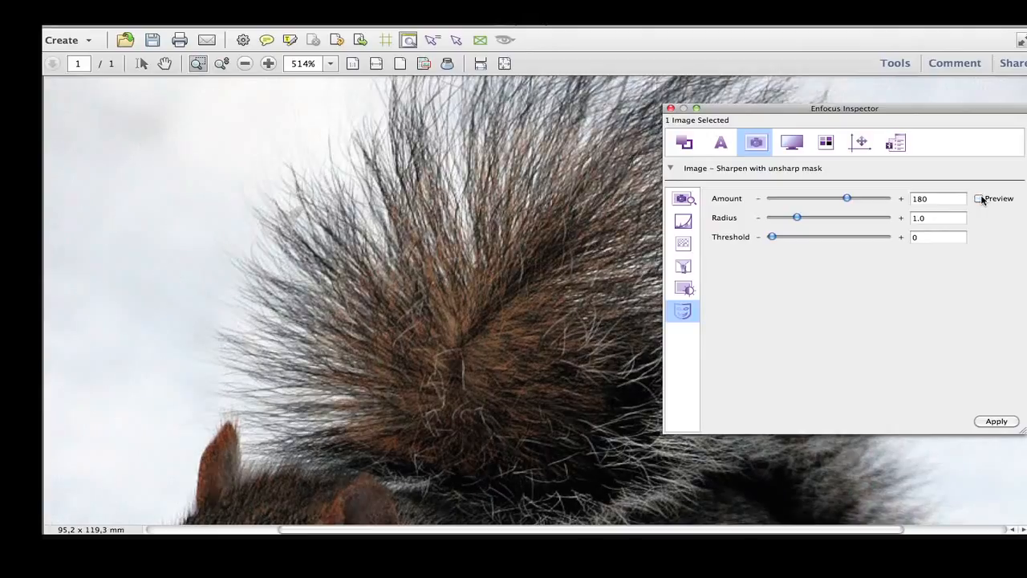
click(979, 199)
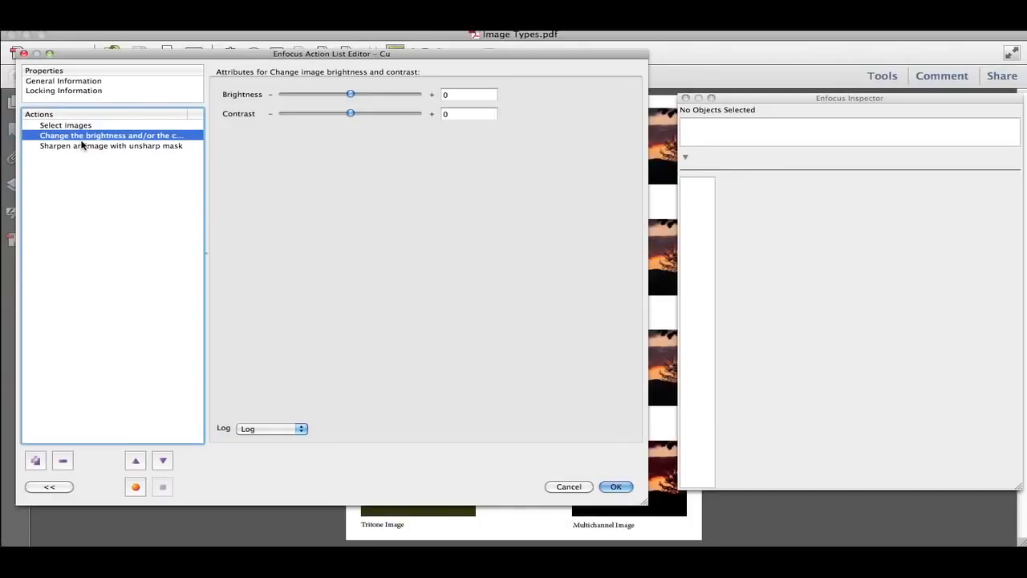
Step: Start recording in the action list after the unsharp mask action and move the editor window clear of the page
click(83, 145)
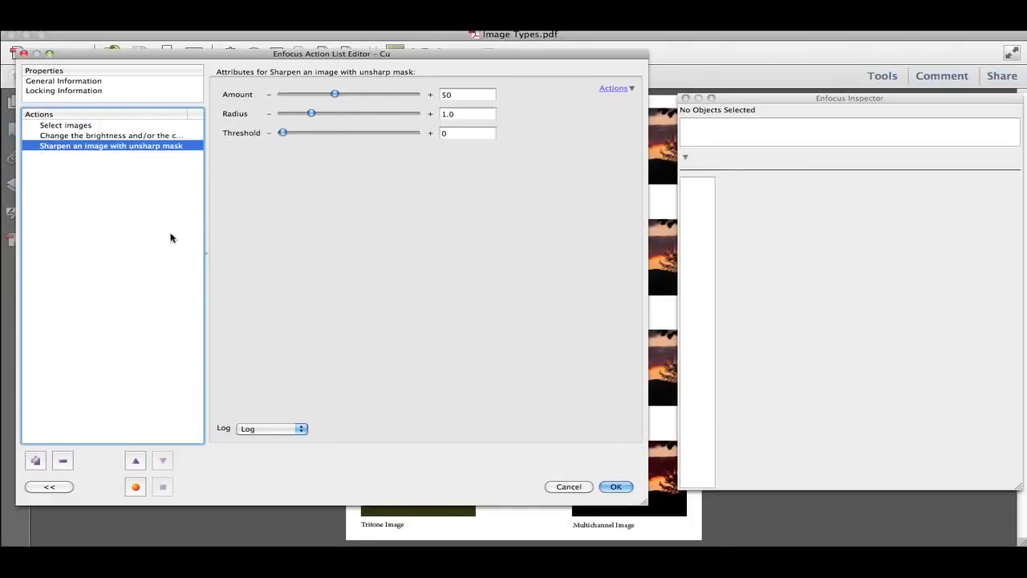
click(135, 487)
drag(337, 53, 275, 539)
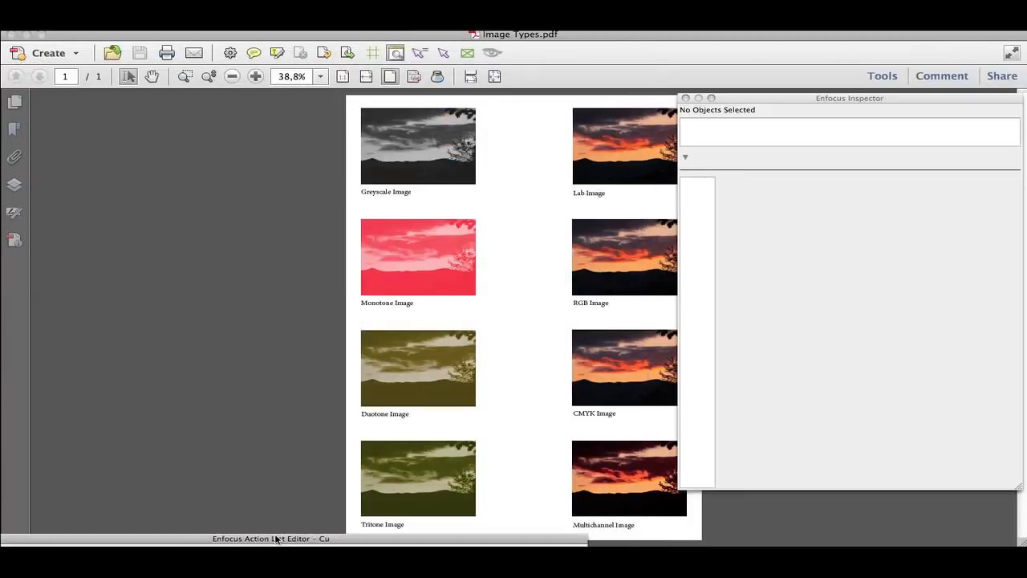
Step: Record a Gray curve edit on the greyscale image with a point at about input 62, output 41, and stop recording
click(443, 52)
click(433, 120)
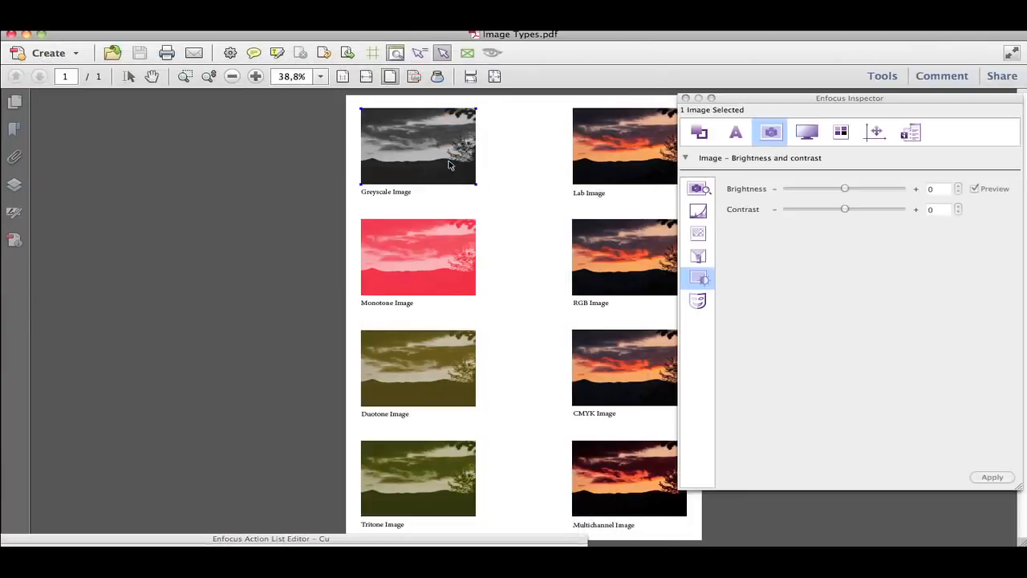
click(711, 212)
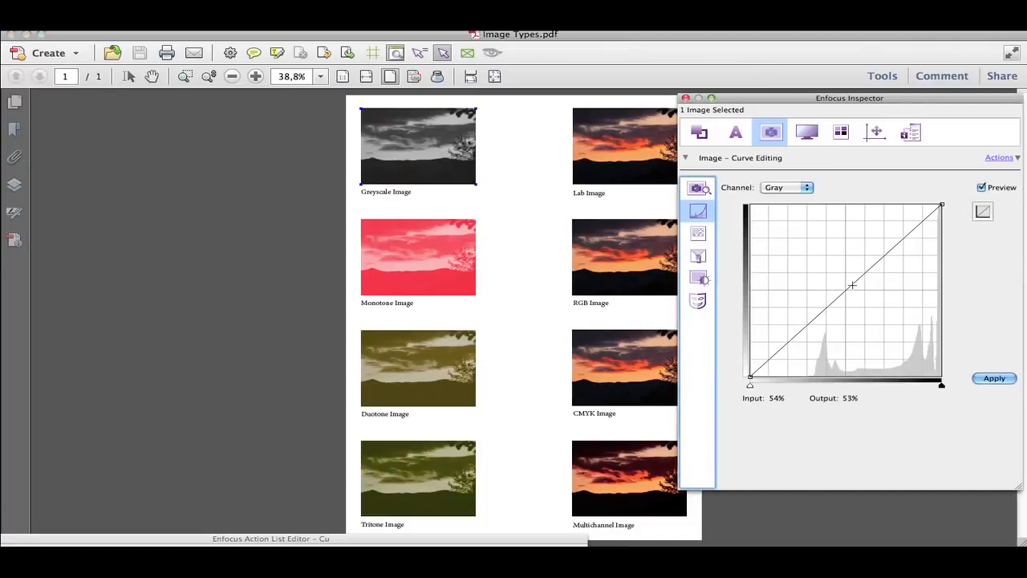
drag(852, 285, 869, 306)
click(993, 378)
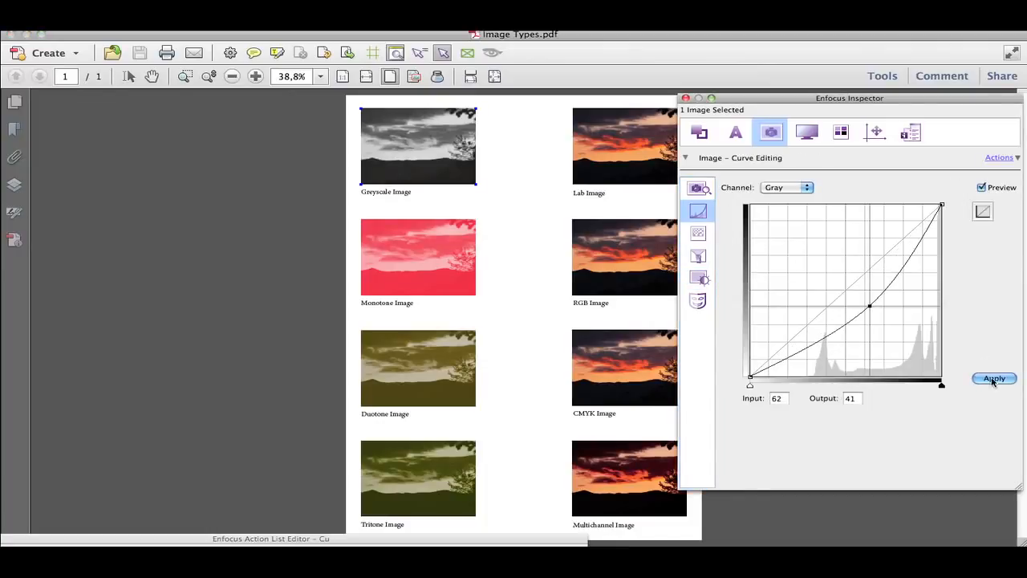
click(337, 535)
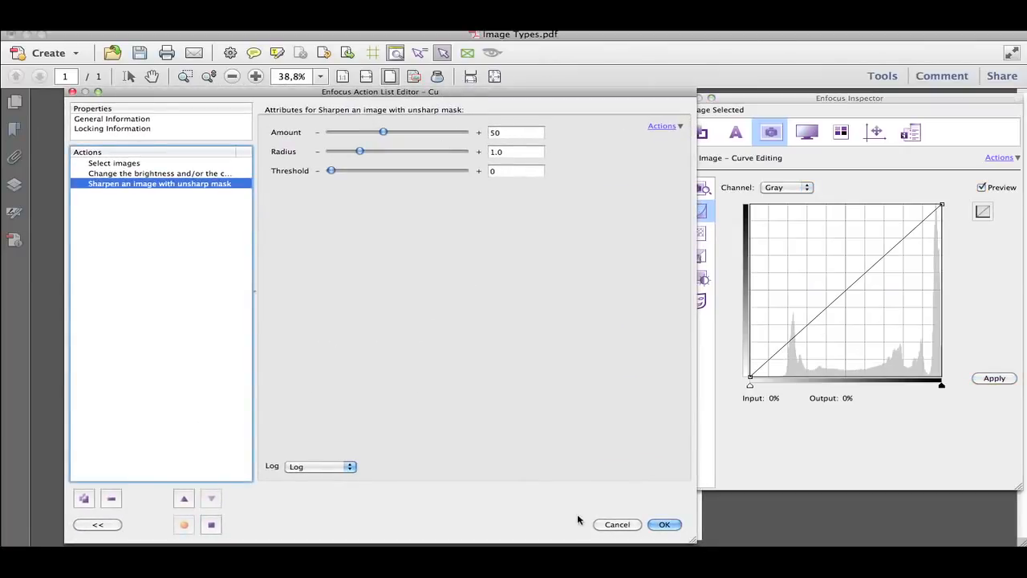
click(211, 524)
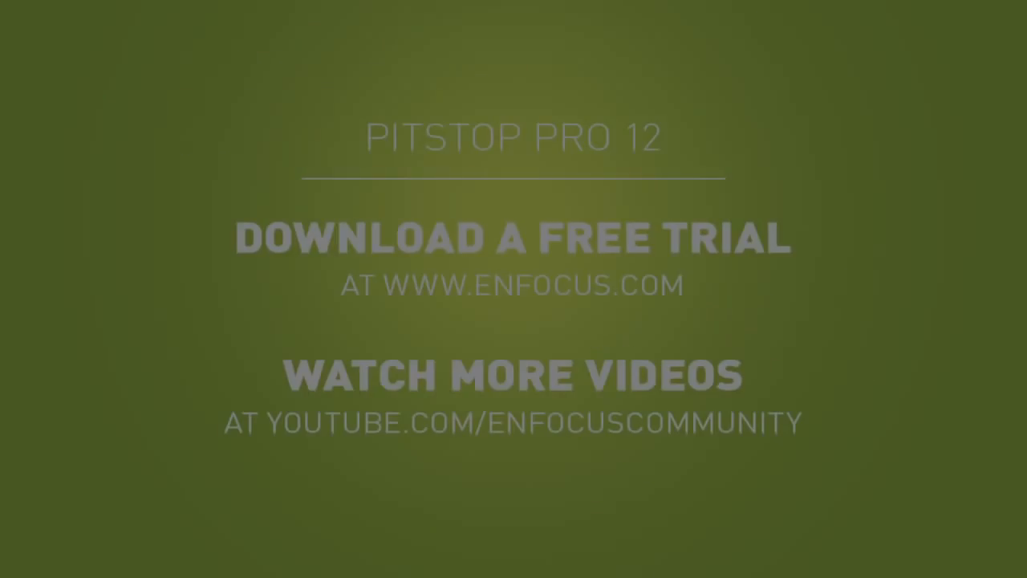